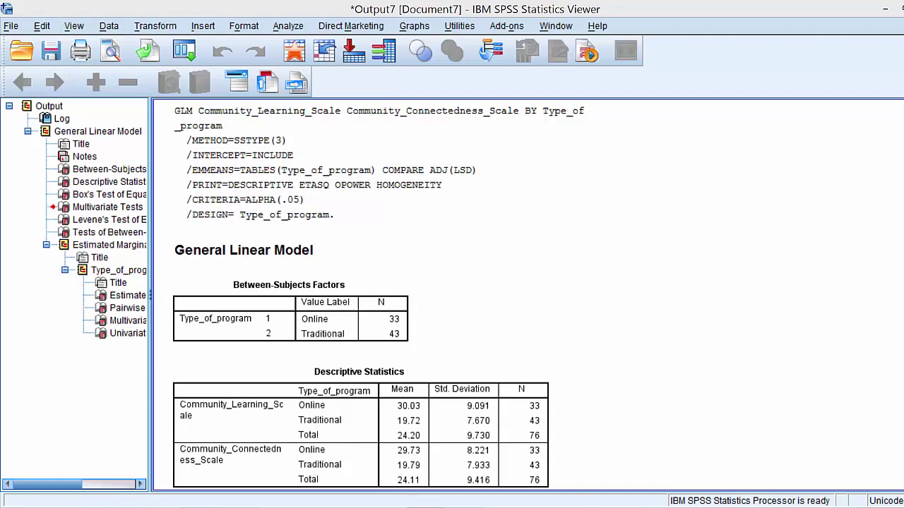
Scroll down the SPSS output to reach the Multivariate Tests table
scroll(361, 295, "down", 6)
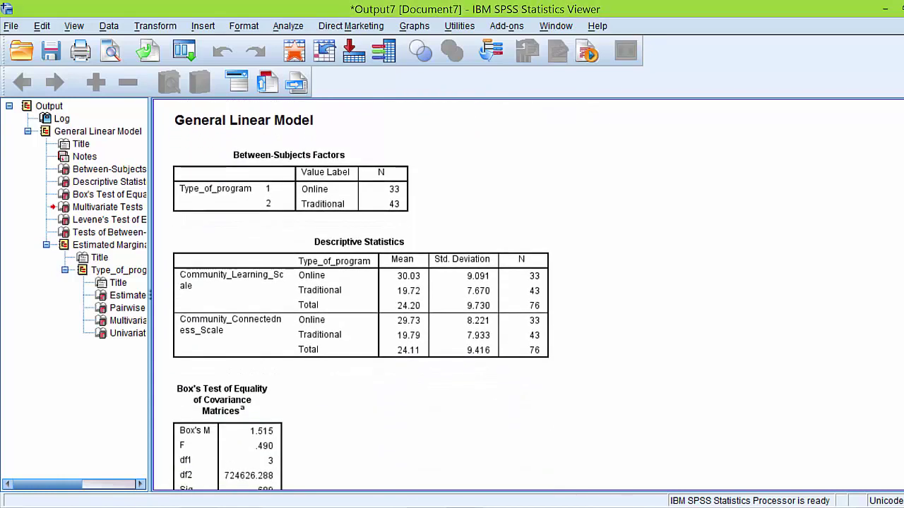
scroll(497, 297, "down", 8)
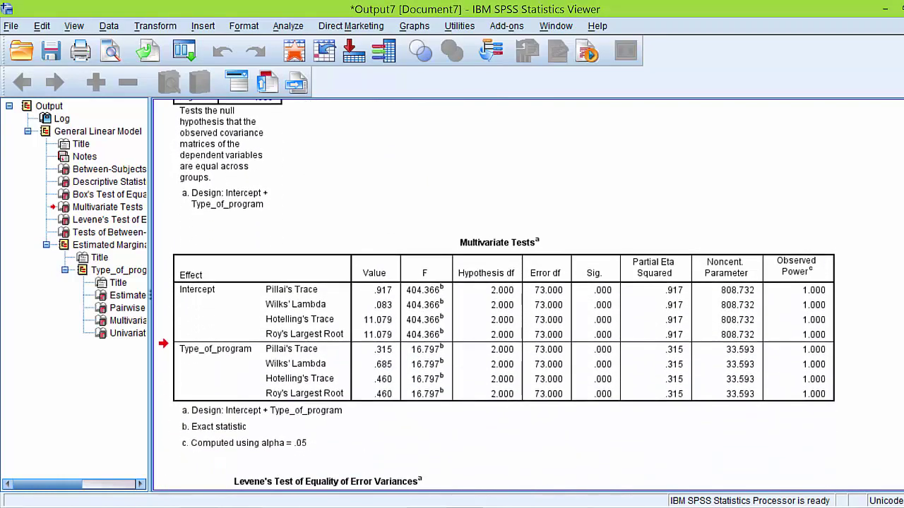
scroll(477, 283, "down", 1)
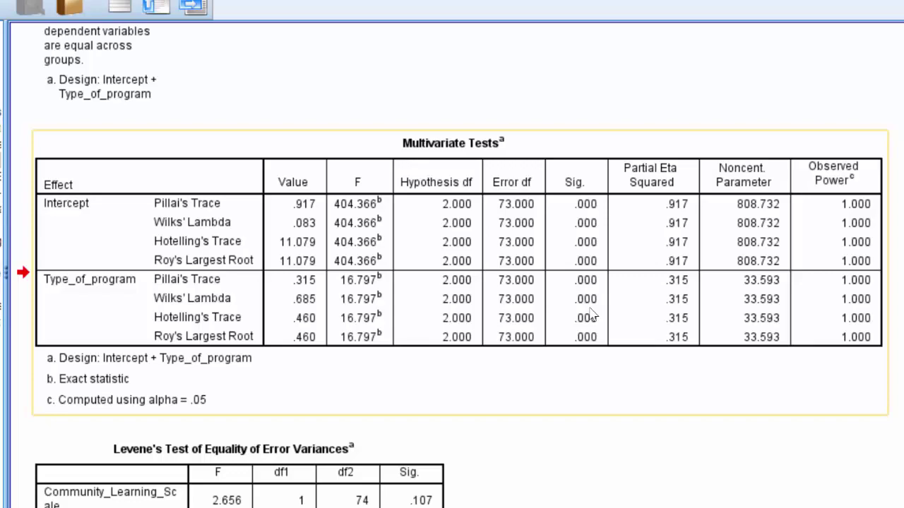
double_click(585, 317)
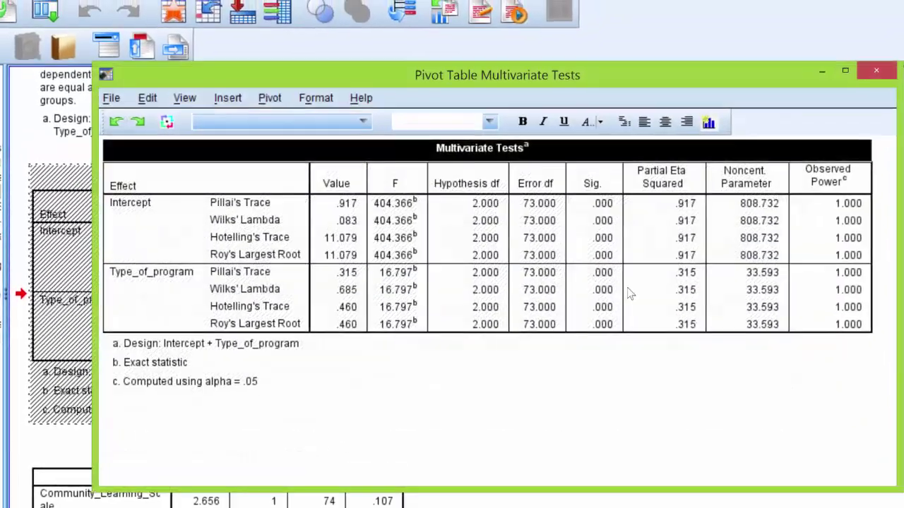
left_click(597, 295)
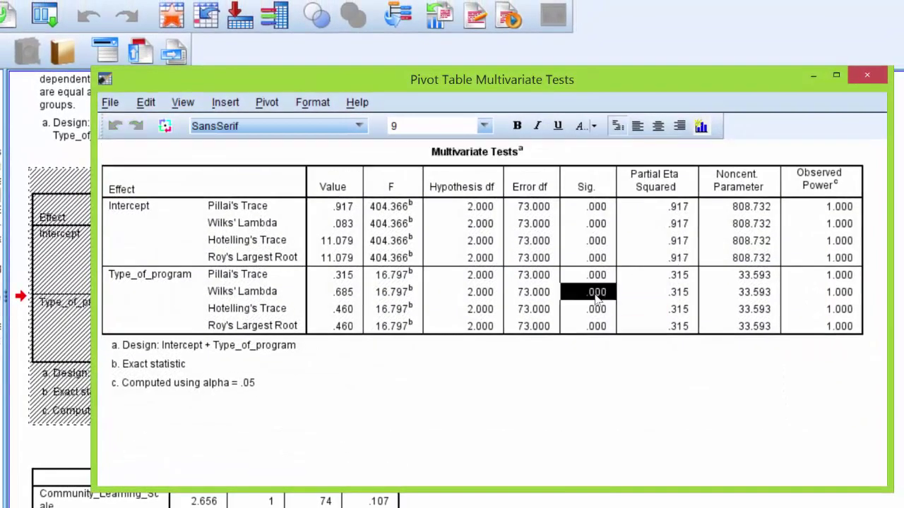
Close the Pivot Table editor to return to the SPSS output viewer
left_click(871, 79)
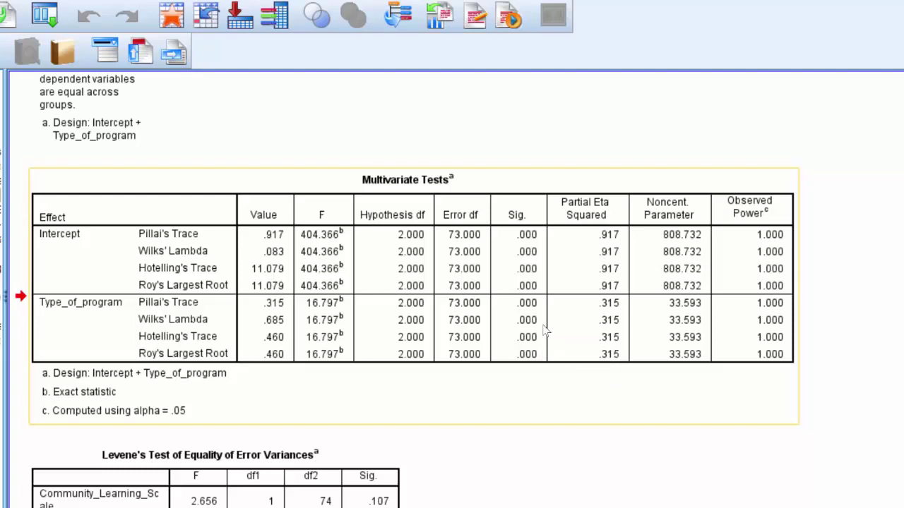
Select the Multivariate Tests table, then mark the lettered Wilks' Lambda value .685
left_click(225, 356)
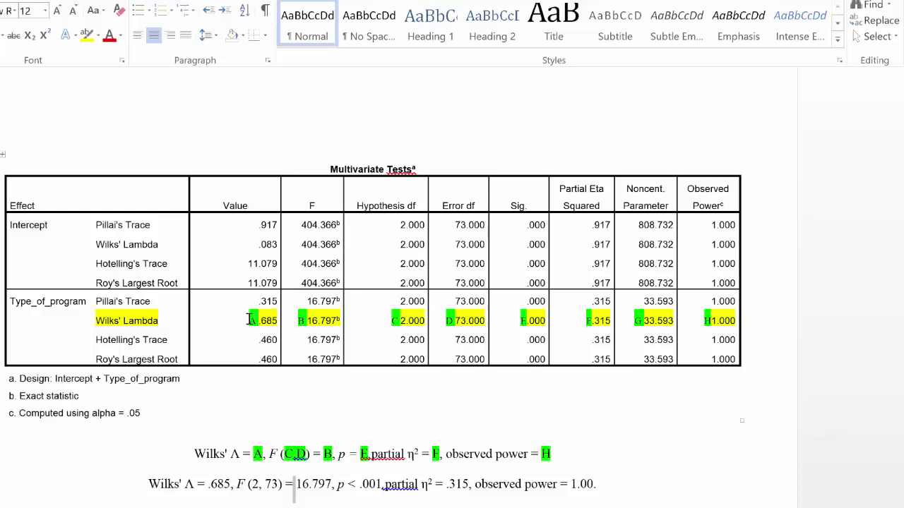
left_click_drag(250, 322, 278, 317)
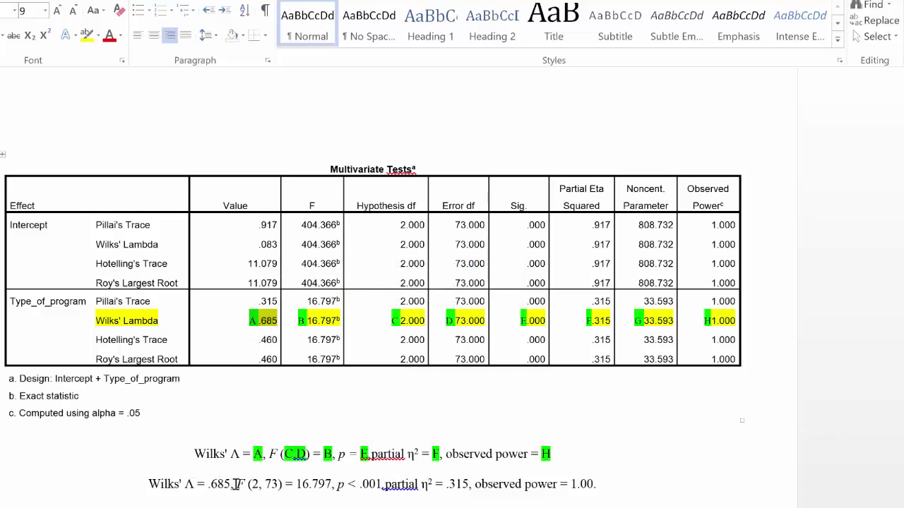
double_click(238, 484)
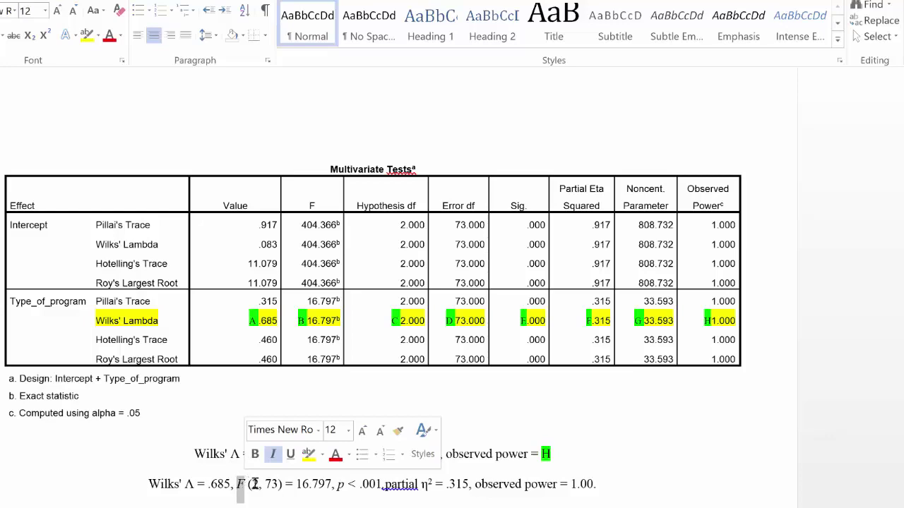
left_click(253, 485)
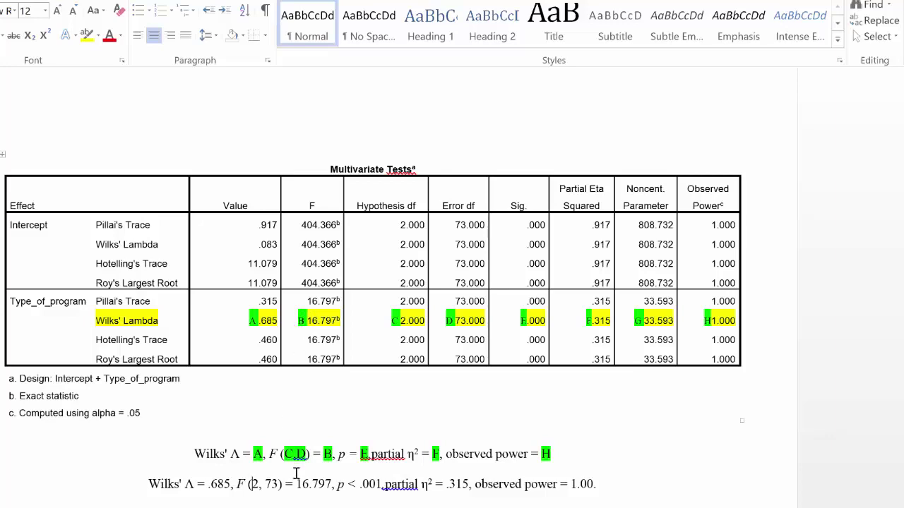
left_click_drag(286, 485, 317, 485)
left_click(318, 486)
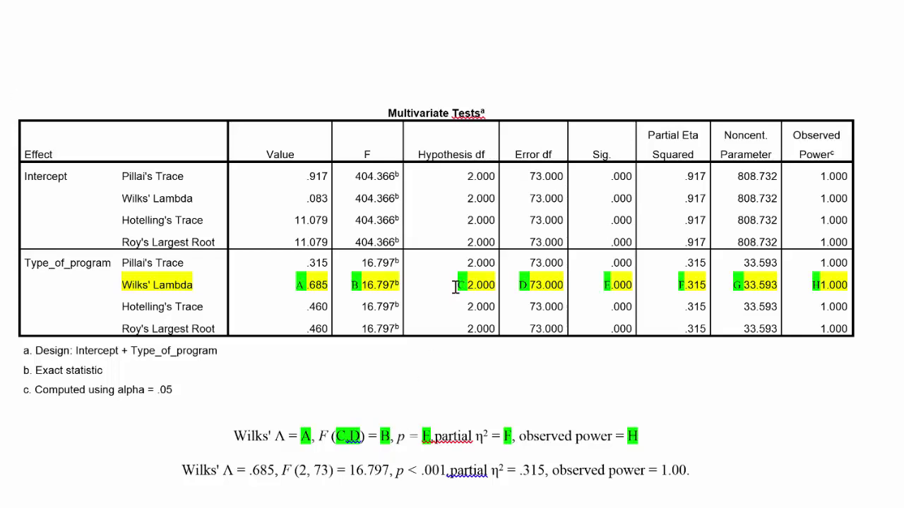
left_click_drag(464, 285, 551, 283)
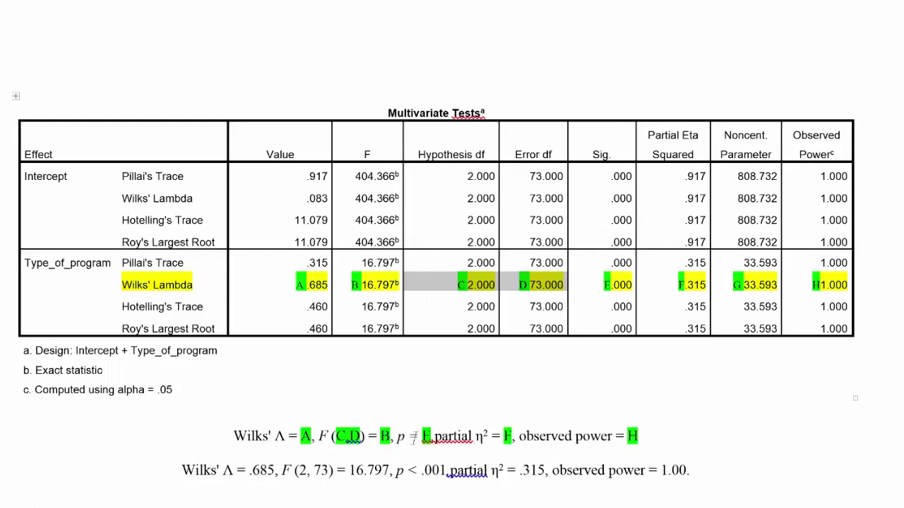
left_click_drag(398, 438, 433, 435)
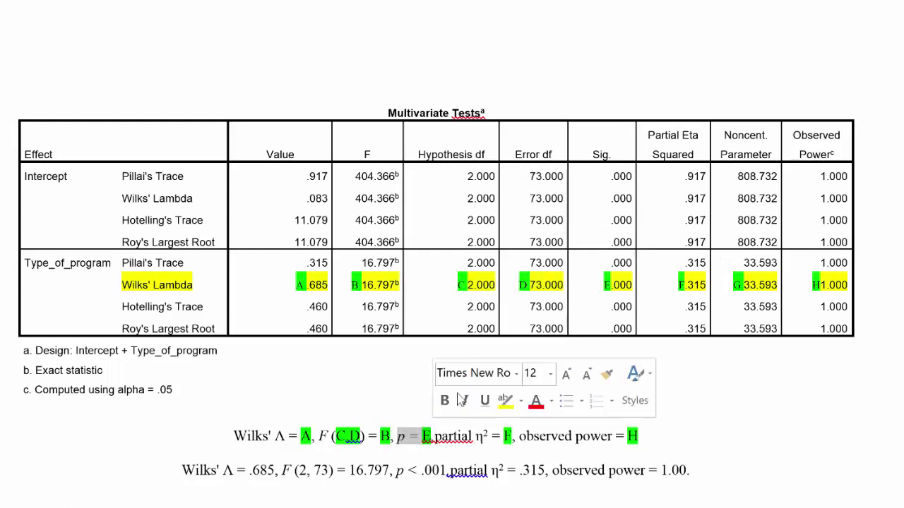
left_click_drag(604, 284, 635, 284)
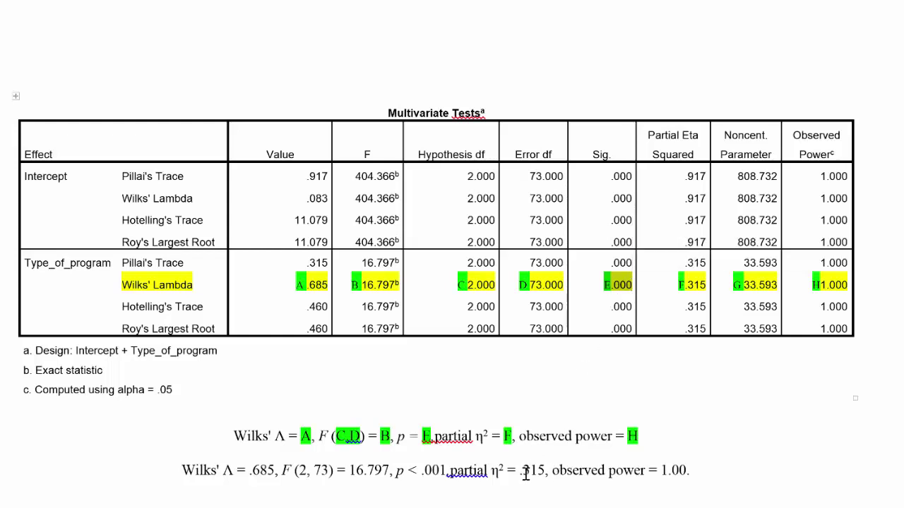
left_click(411, 470)
left_click_drag(409, 469, 446, 472)
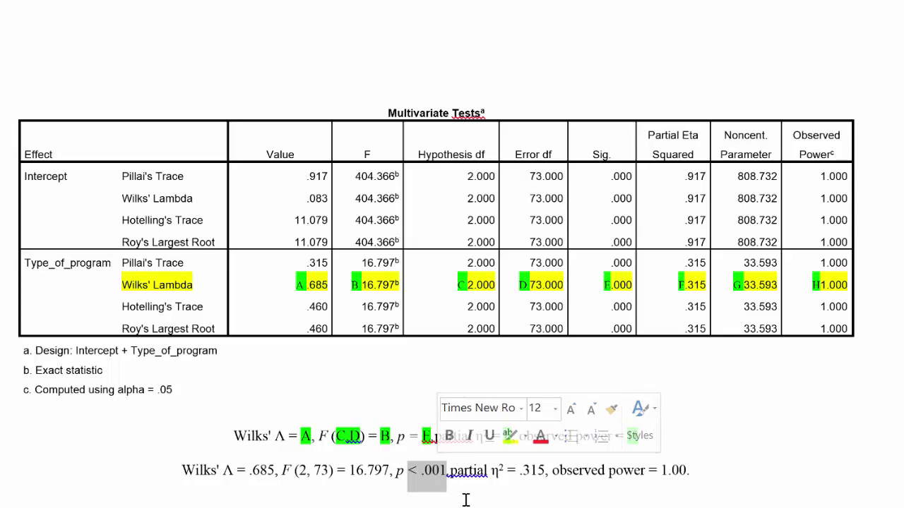
left_click(466, 486)
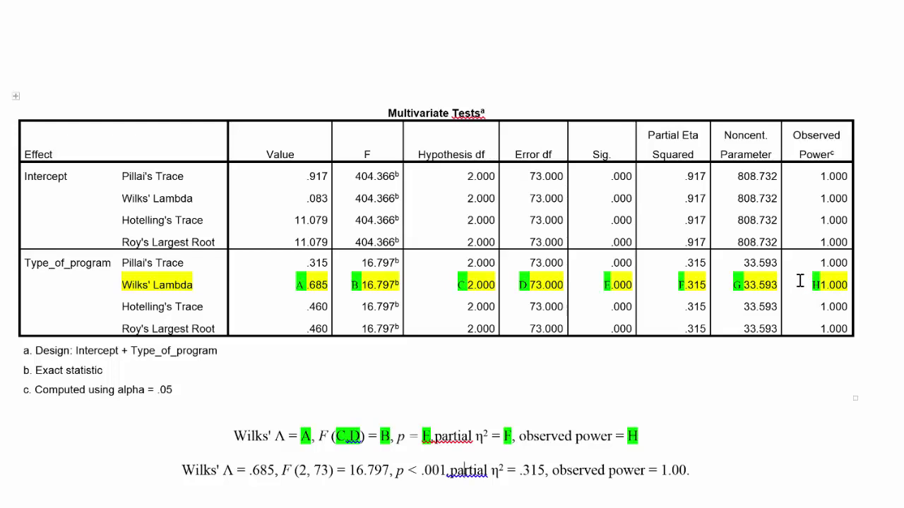
left_click_drag(819, 284, 828, 285)
Scroll to the MANOVA results paragraph and highlight the two-group phrase and statistics line
scroll(452, 282, "down", 2)
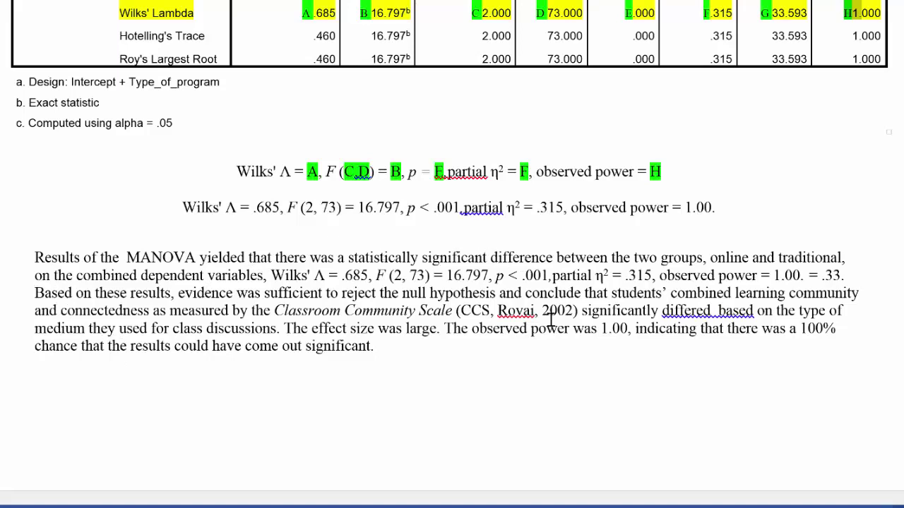
left_click_drag(594, 257, 805, 271)
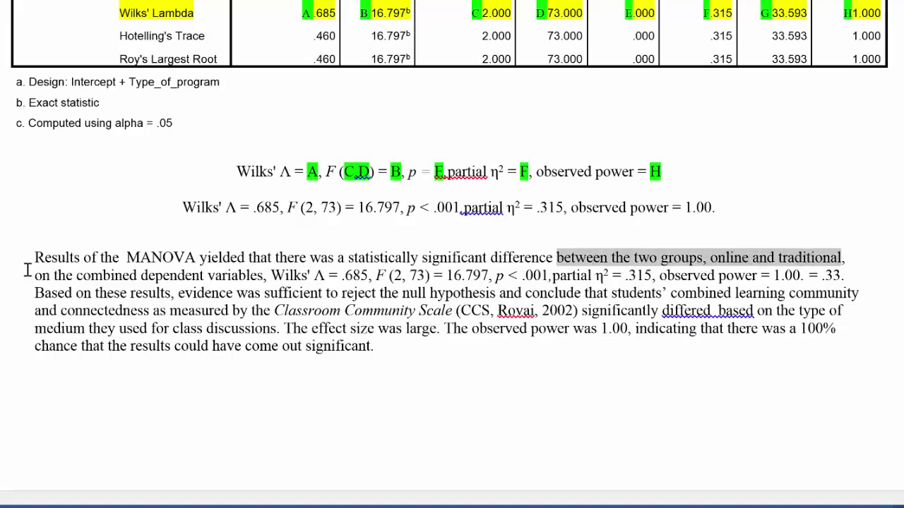
left_click_drag(35, 275, 812, 295)
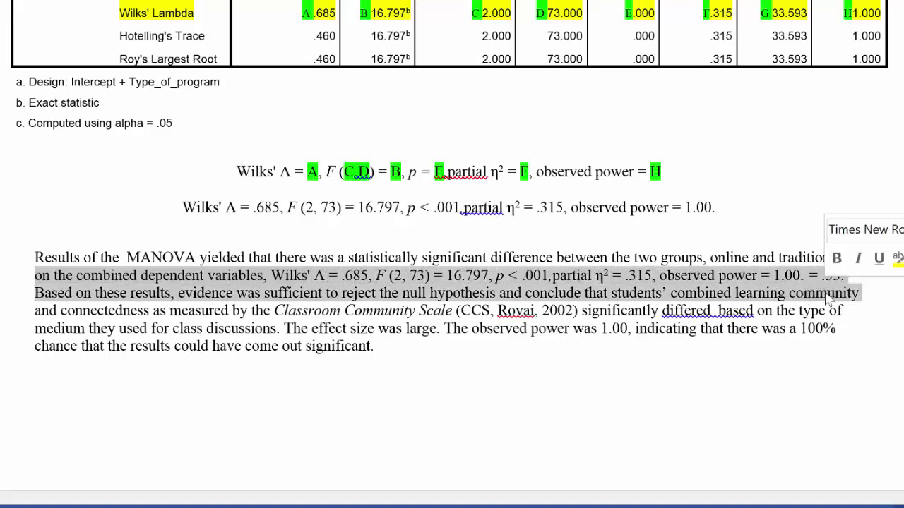
Delete the stray '= .33' on line 2 and review the null hypothesis conclusion
left_click(828, 292)
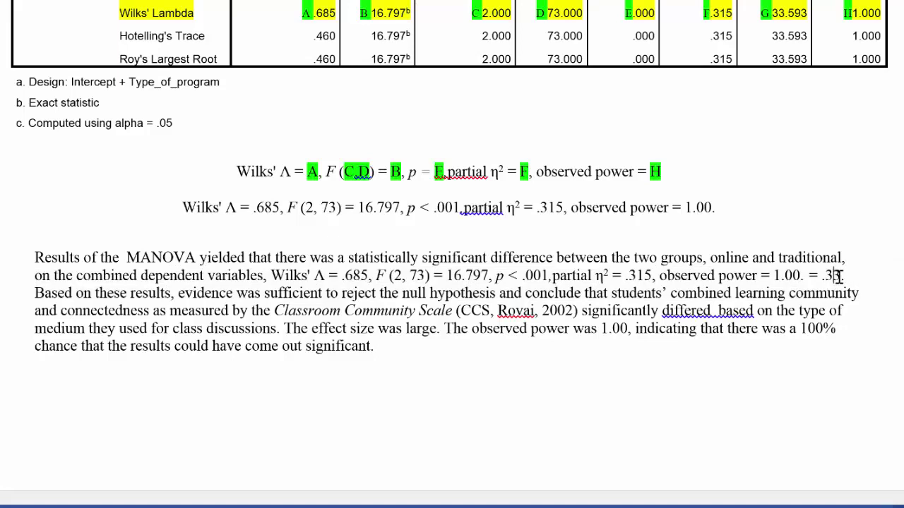
left_click(835, 275)
key("Delete")
key("Delete")
key("BackSpace")
key("BackSpace")
key("BackSpace")
key("BackSpace")
key("BackSpace")
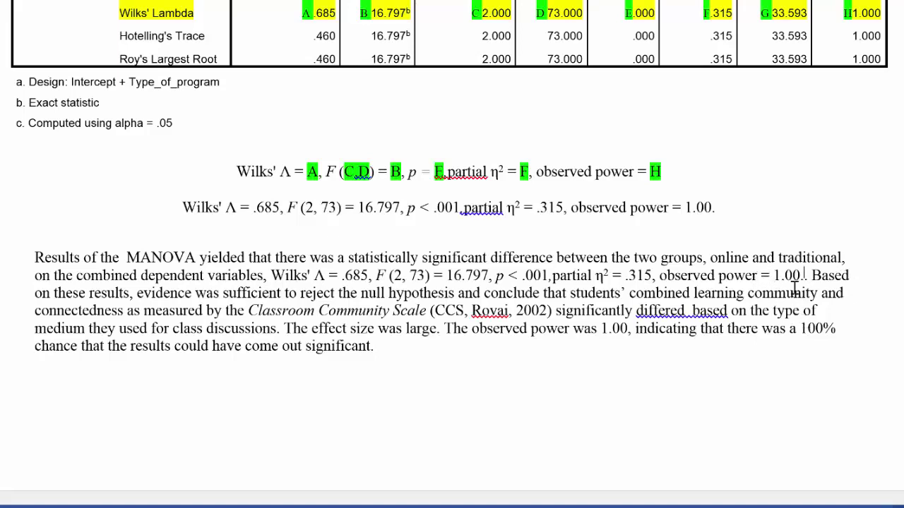
left_click_drag(141, 290, 545, 305)
left_click(564, 308)
left_click_drag(636, 311, 728, 329)
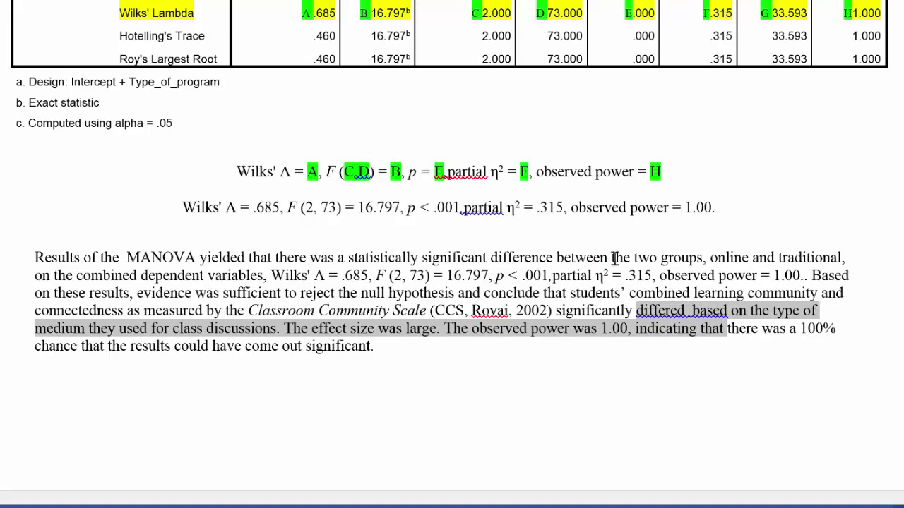
left_click_drag(34, 256, 760, 282)
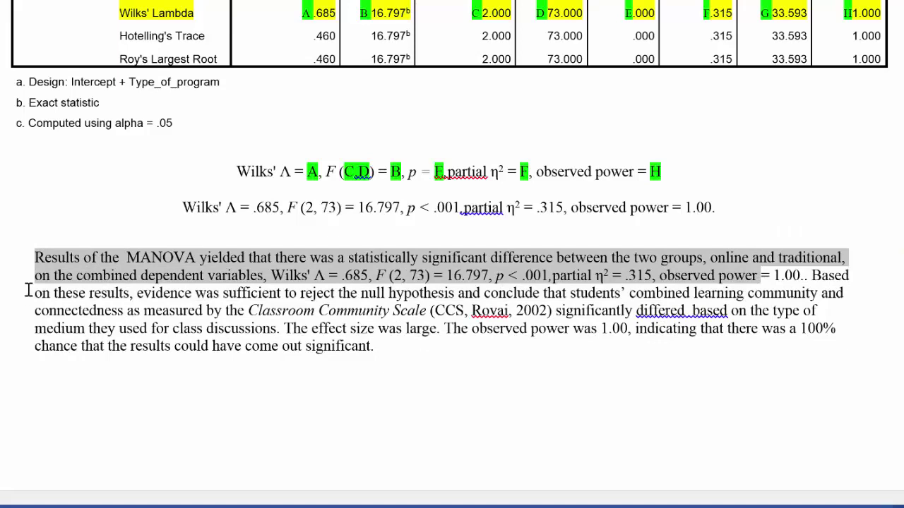
left_click_drag(33, 292, 286, 329)
left_click(262, 318)
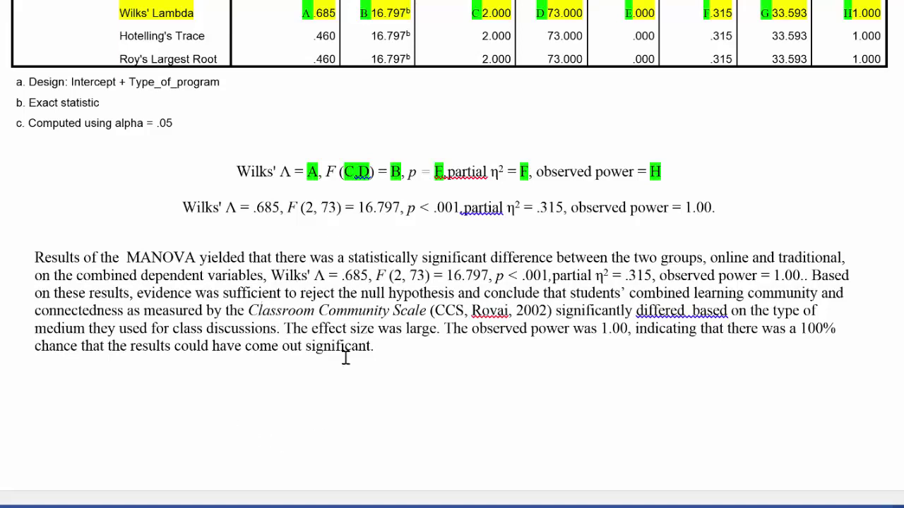
left_click_drag(284, 329, 558, 357)
left_click(555, 362)
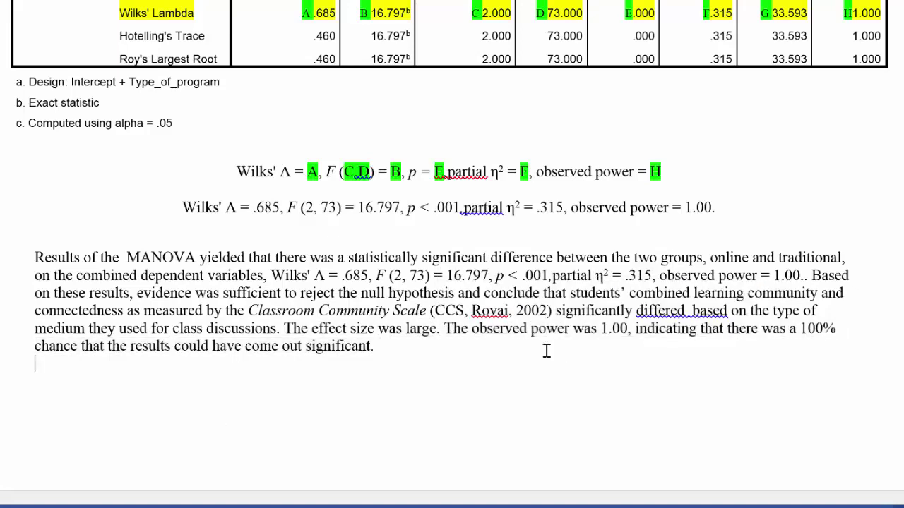